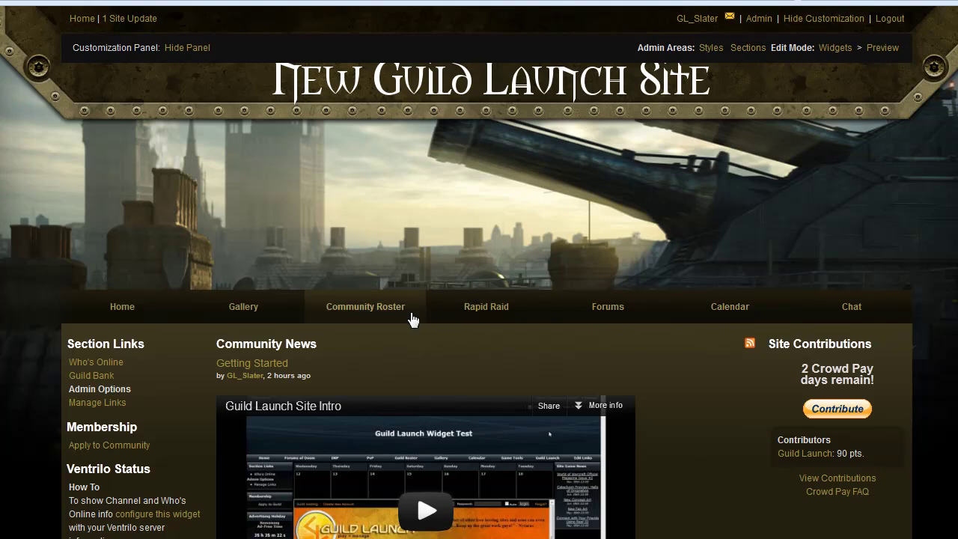
Go to Admin and open Site Structure > Primary Navigation to see the Home-to-Chat tabs.
{"action": "left_click", "coordinate": [758, 21]}
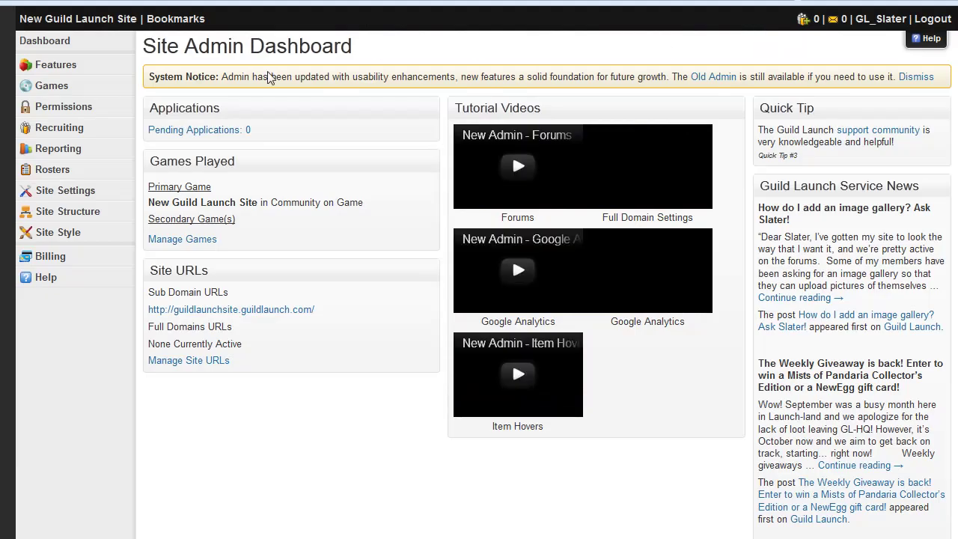
{"action": "mouse_move", "coordinate": [72, 217]}
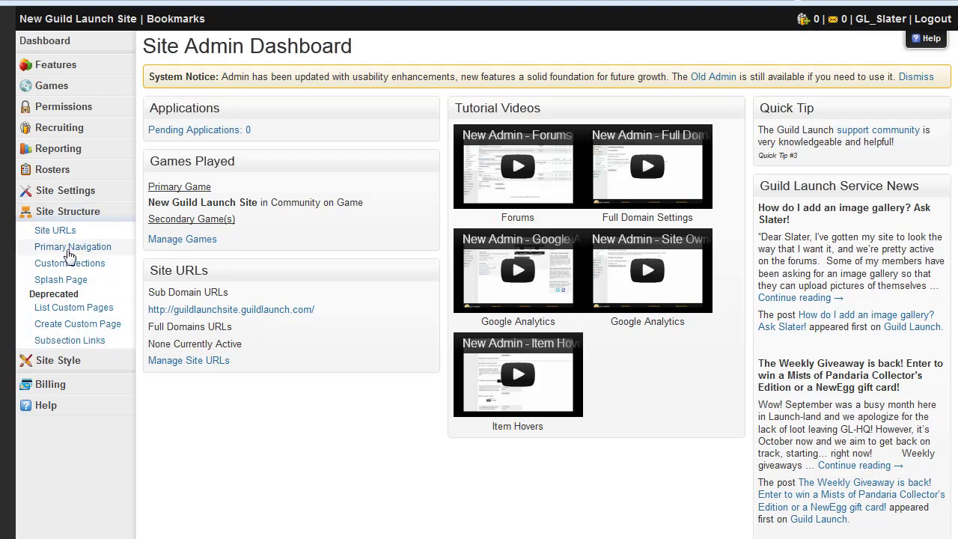
{"action": "left_click", "coordinate": [70, 251]}
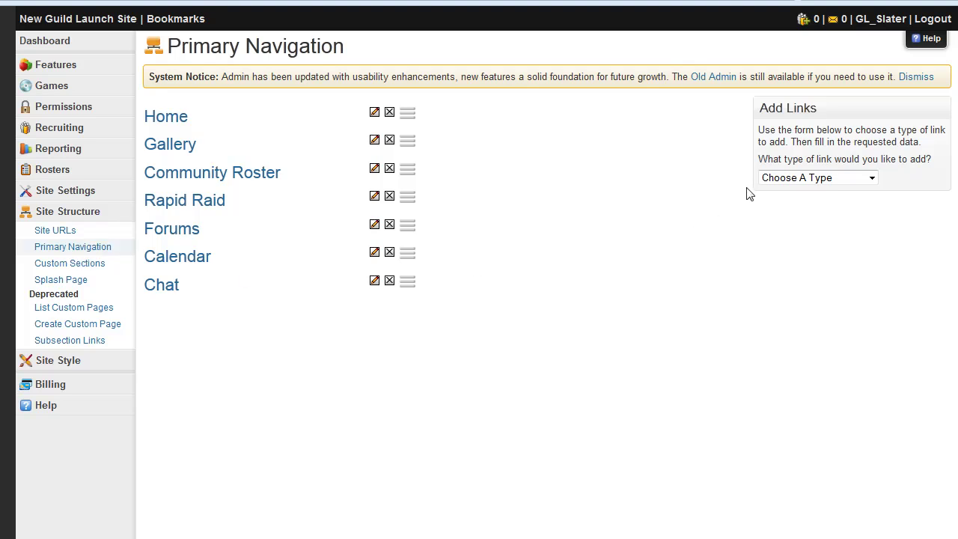
Add Wiki as a Link to Default Section entry, placing it after Chat in the primary navigation.
{"action": "left_click", "coordinate": [797, 182]}
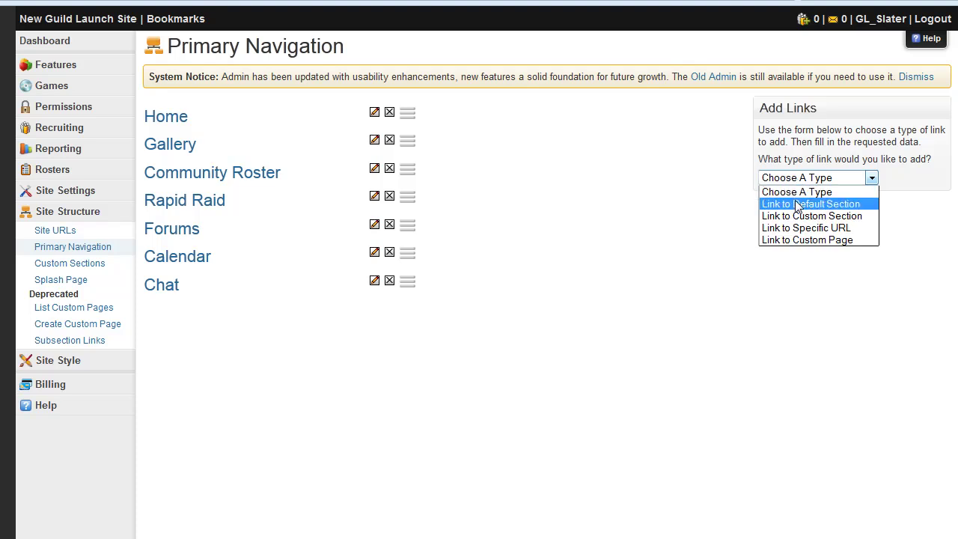
{"action": "left_click", "coordinate": [795, 204]}
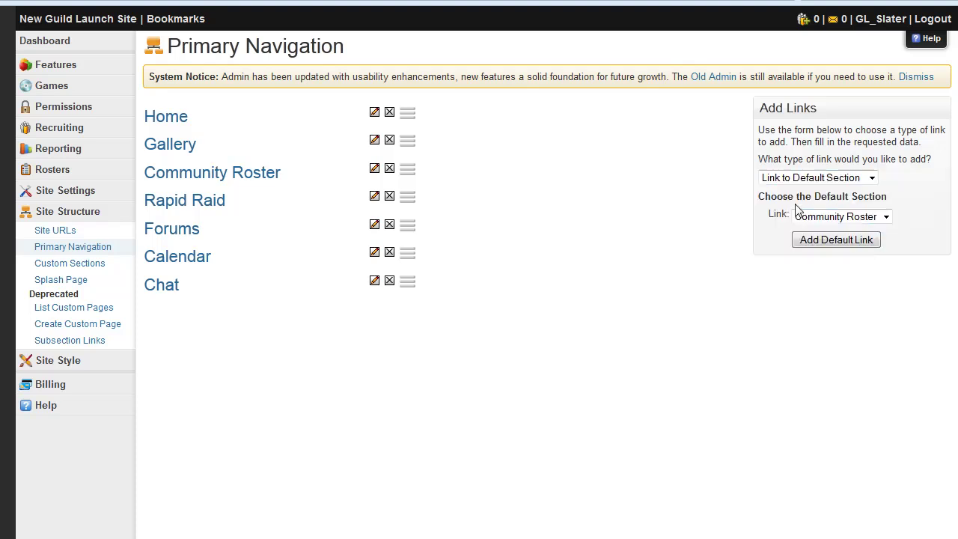
{"action": "left_click", "coordinate": [837, 223]}
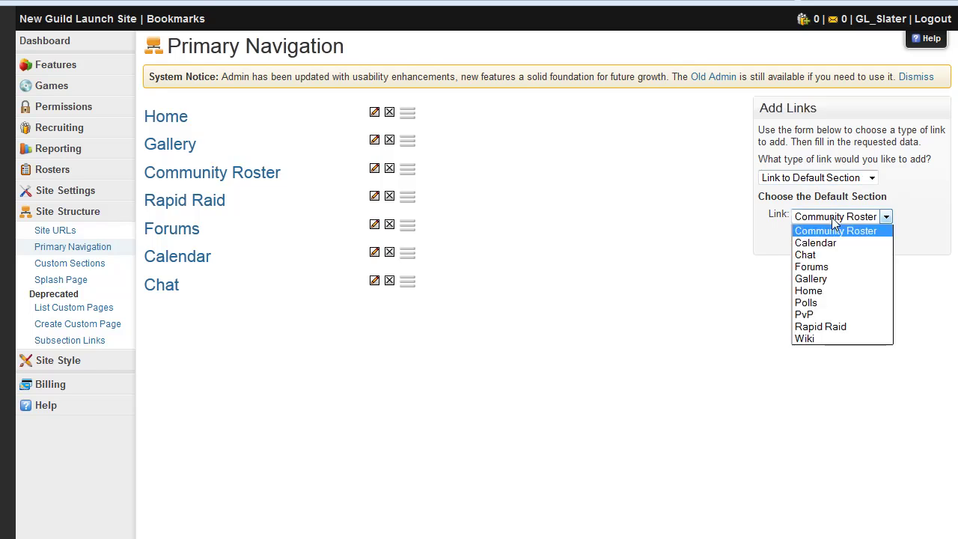
{"action": "left_click", "coordinate": [824, 338]}
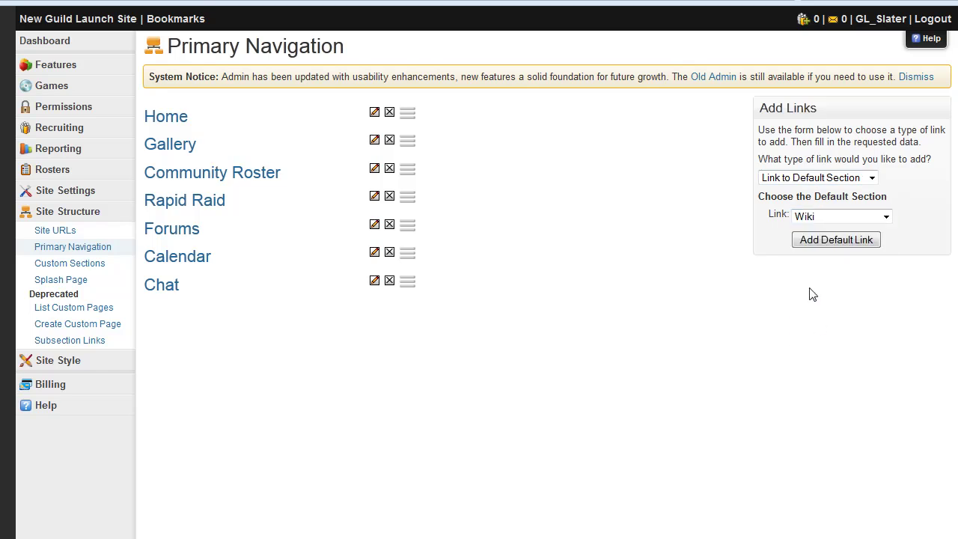
{"action": "left_click", "coordinate": [811, 241]}
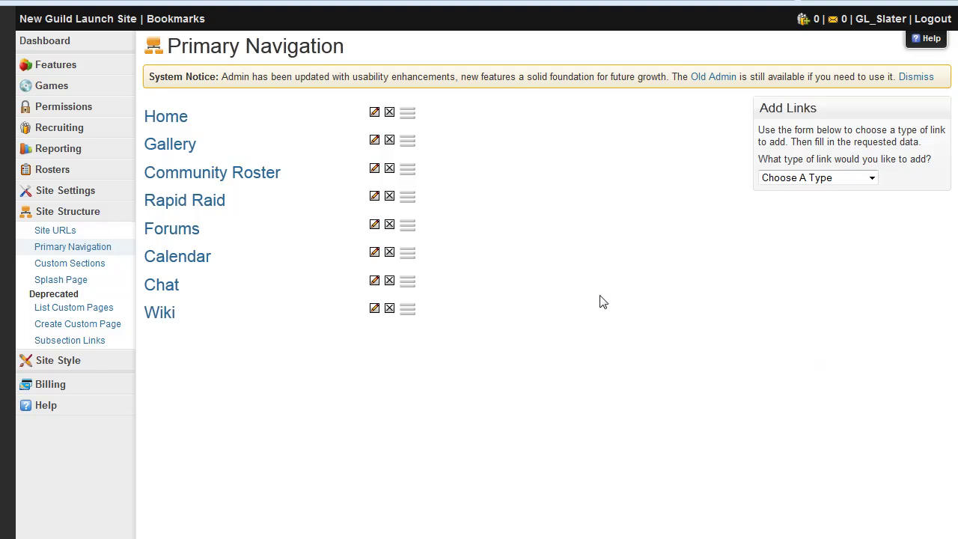
Edit Wiki Home to read 'This is the default page. Here is a link to [[more info]].'.
{"action": "left_click", "coordinate": [169, 318]}
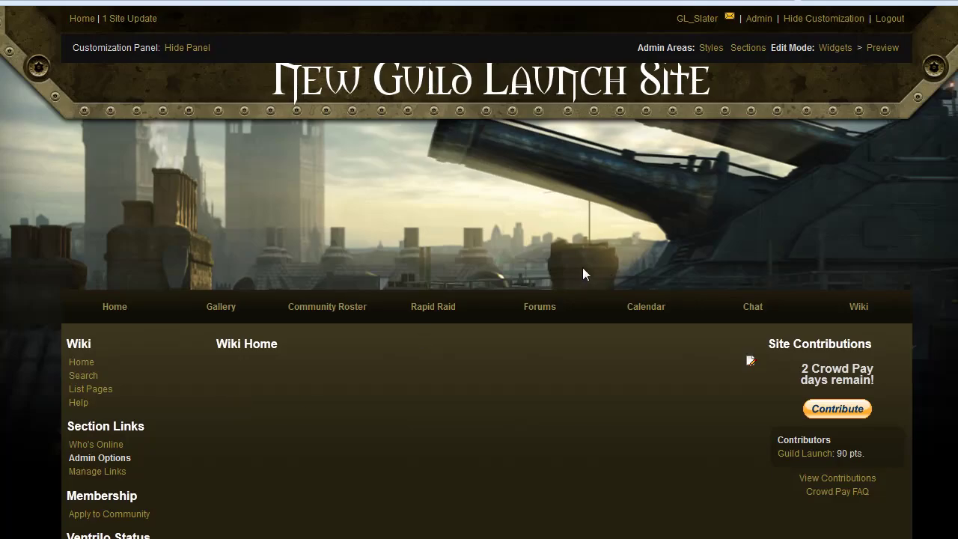
{"action": "left_click", "coordinate": [750, 363]}
{"action": "scroll", "coordinate": [634, 357], "scroll_direction": "down", "scroll_amount": 2}
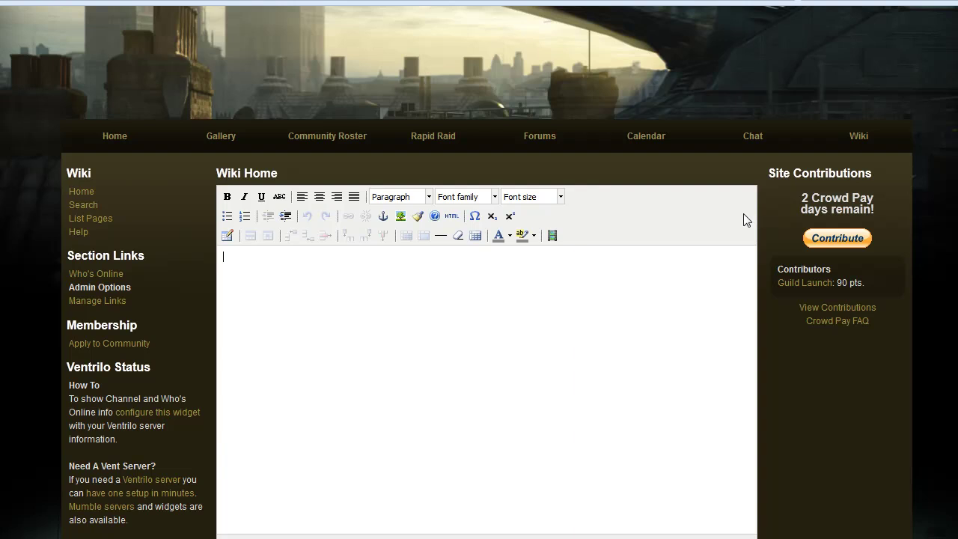
{"action": "type", "text": "This is the default page."}
{"action": "type", "text": "Here "}
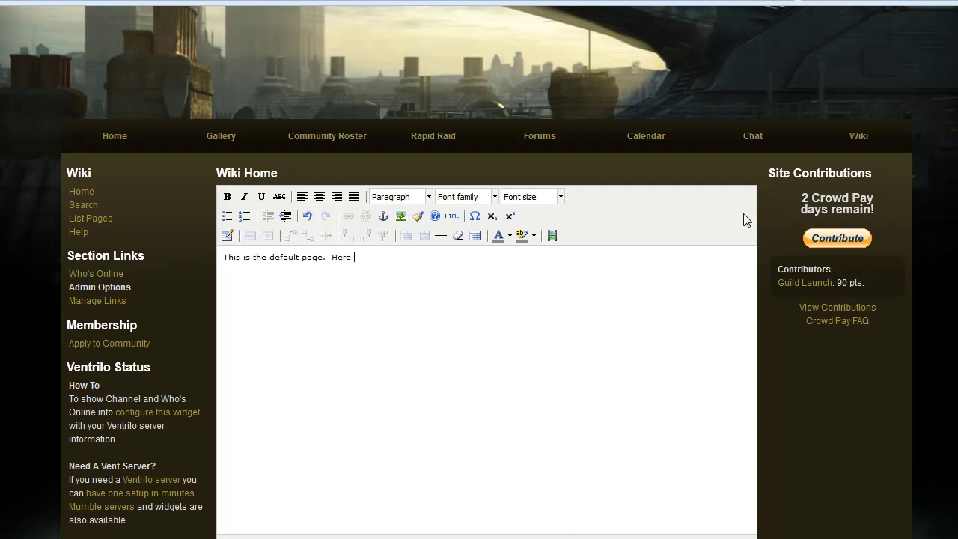
{"action": "type", "text": "is a link to more info."}
{"action": "key", "text": "Left"}
{"action": "type", "text": "]]"}
{"action": "left_click", "coordinate": [403, 257]}
{"action": "type", "text": "[["}
{"action": "scroll", "coordinate": [393, 324], "scroll_direction": "down", "scroll_amount": 2}
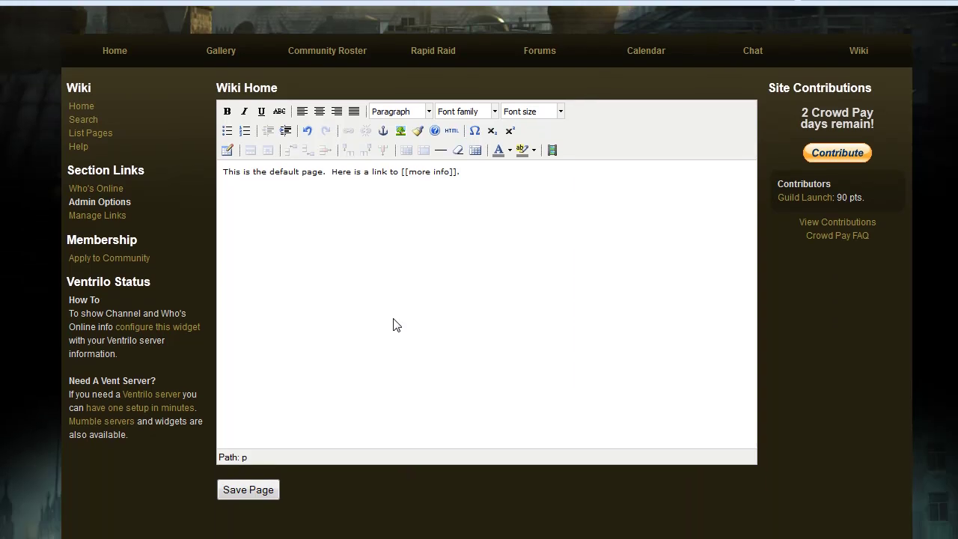
Save Wiki Home, then create and save the more info page linking back to [[default]].
{"action": "left_click", "coordinate": [243, 488]}
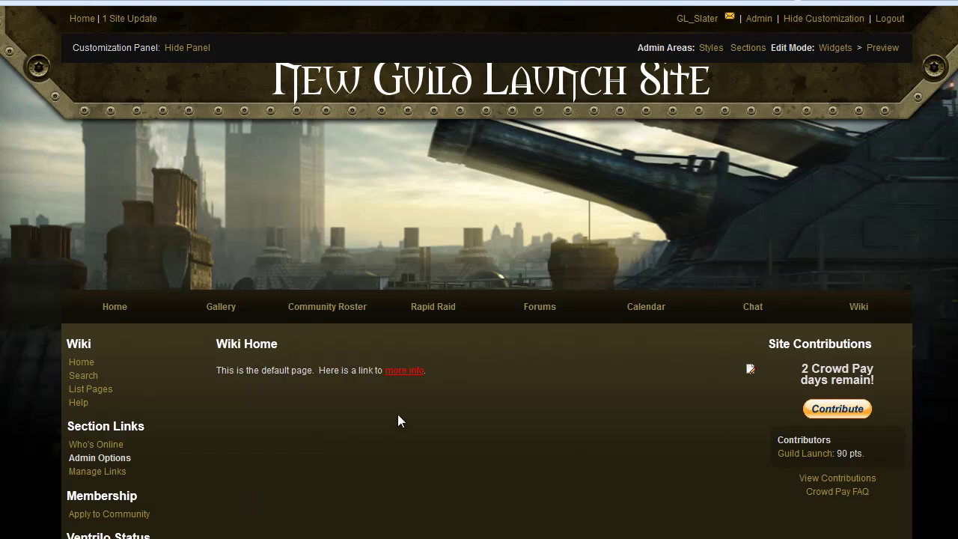
{"action": "left_click", "coordinate": [405, 374]}
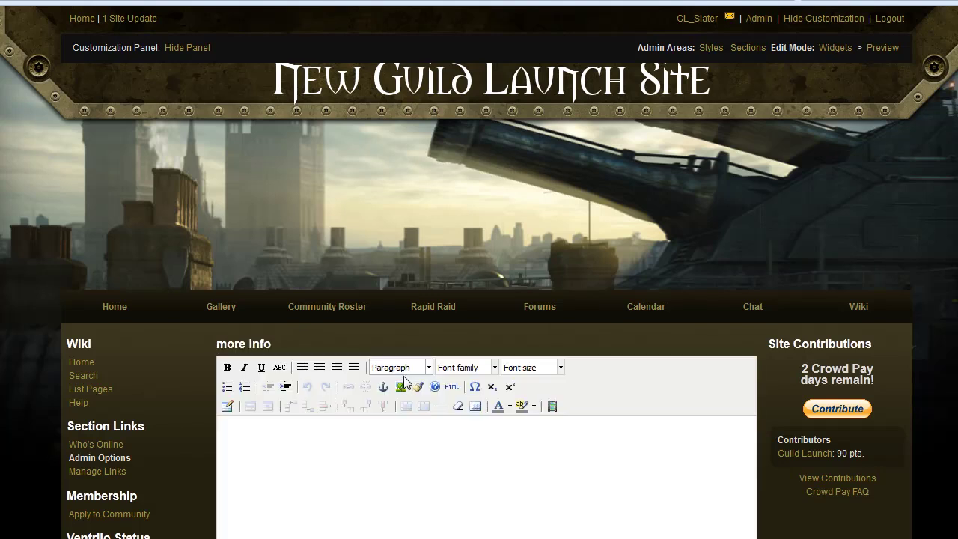
{"action": "scroll", "coordinate": [437, 329], "scroll_direction": "down", "scroll_amount": 3}
{"action": "scroll", "coordinate": [440, 342], "scroll_direction": "down", "scroll_amount": 2}
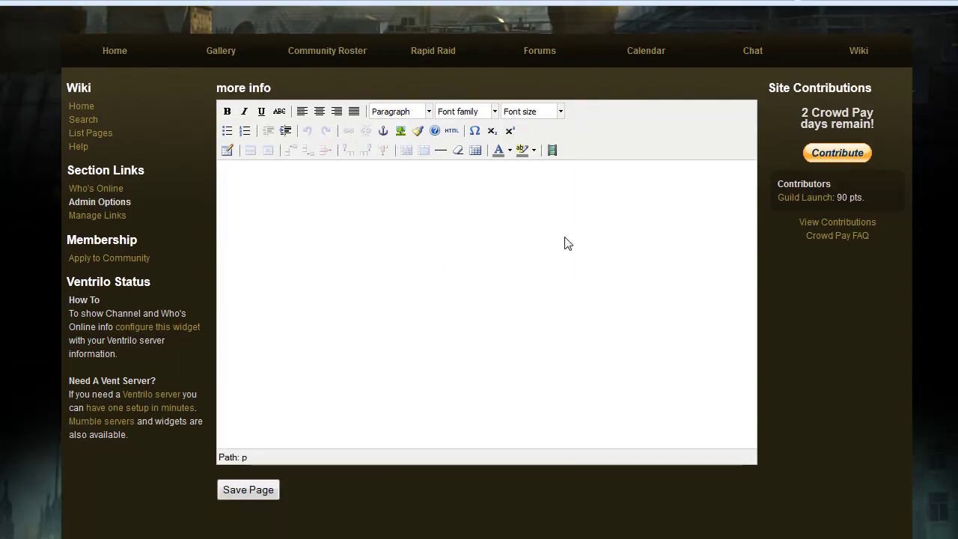
{"action": "type", "text": "This is w"}
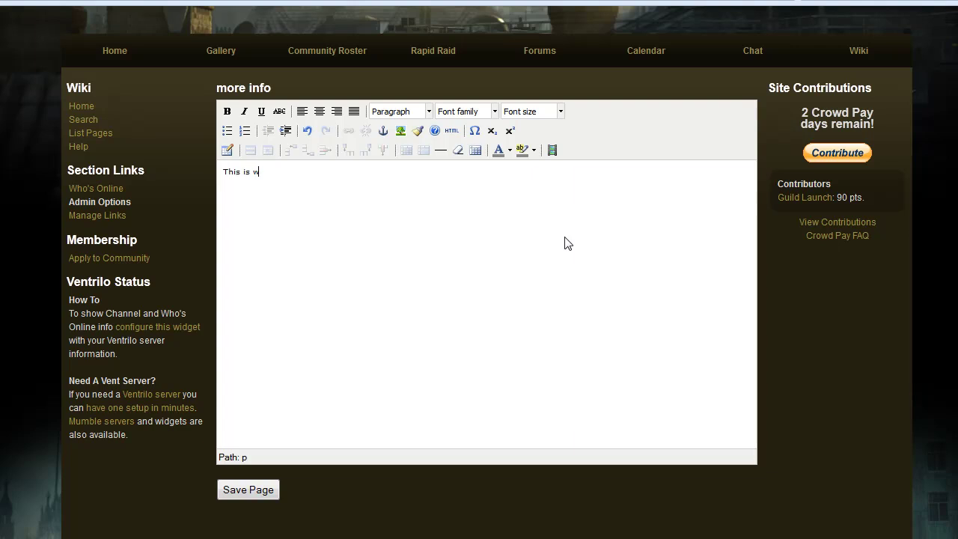
{"action": "type", "text": "here more info would be.  Now, go b"}
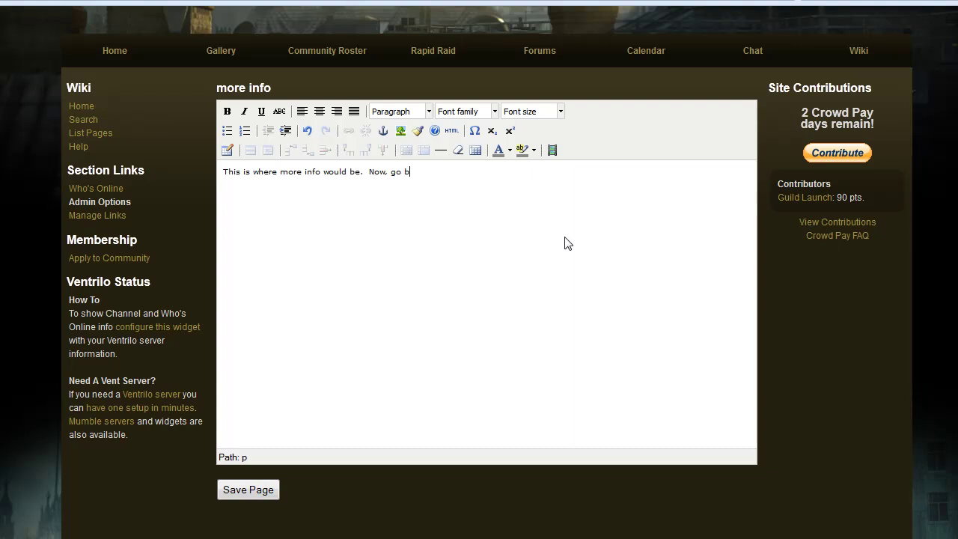
{"action": "type", "text": "ack to the [[default]]."}
{"action": "left_click", "coordinate": [241, 493]}
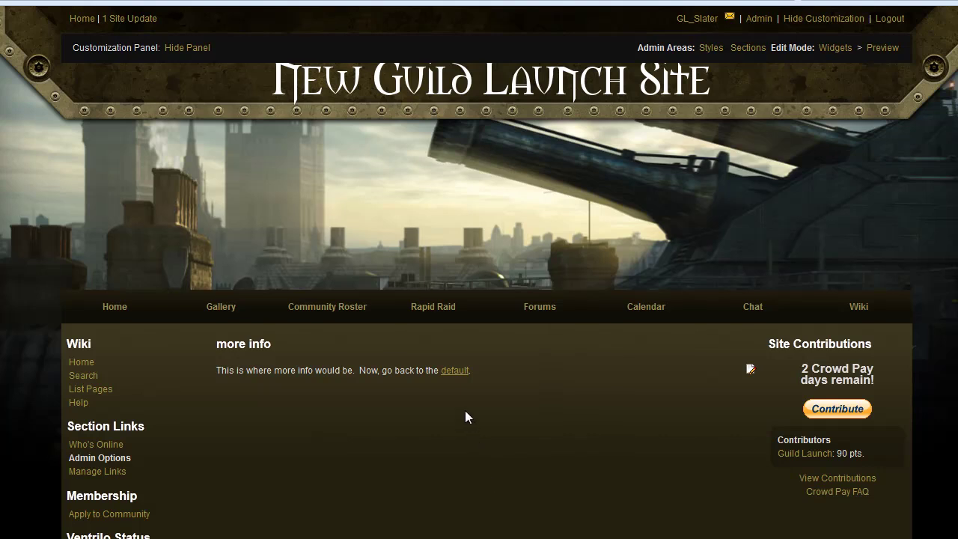
Follow the 'default' and 'more info' links back and forth, finishing on Wiki Home.
{"action": "left_click", "coordinate": [455, 372]}
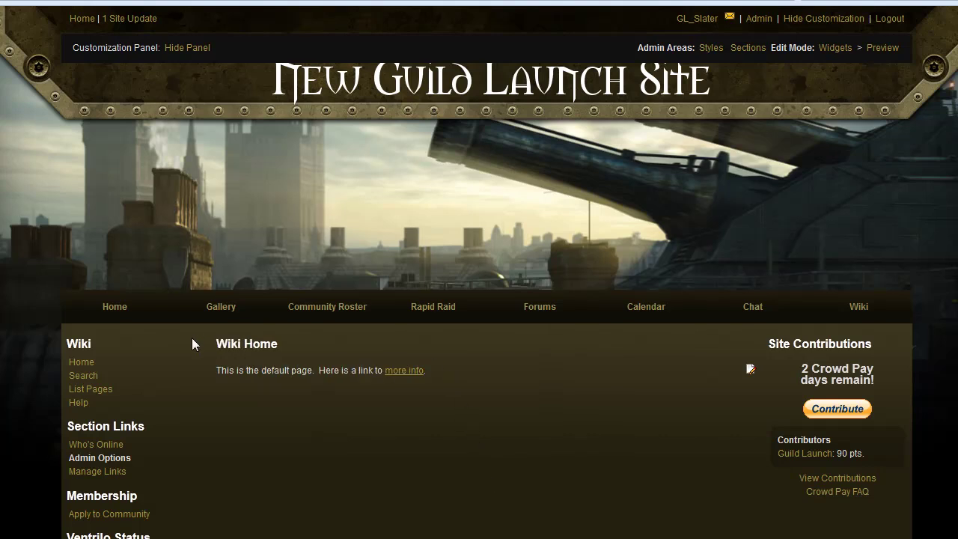
{"action": "left_click", "coordinate": [395, 374]}
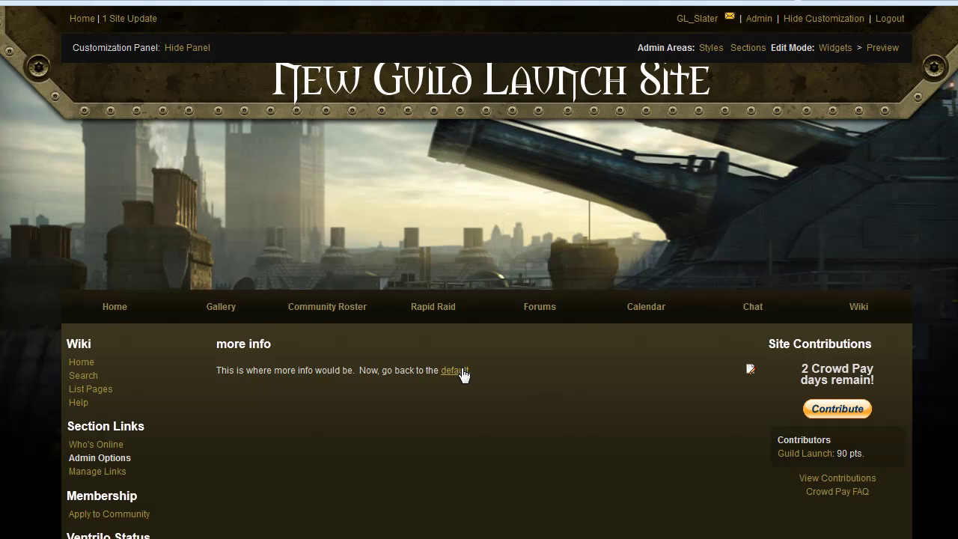
{"action": "left_click", "coordinate": [453, 374]}
{"action": "left_click", "coordinate": [394, 374]}
{"action": "left_click", "coordinate": [464, 376]}
{"action": "scroll", "coordinate": [354, 311], "scroll_direction": "down", "scroll_amount": 3}
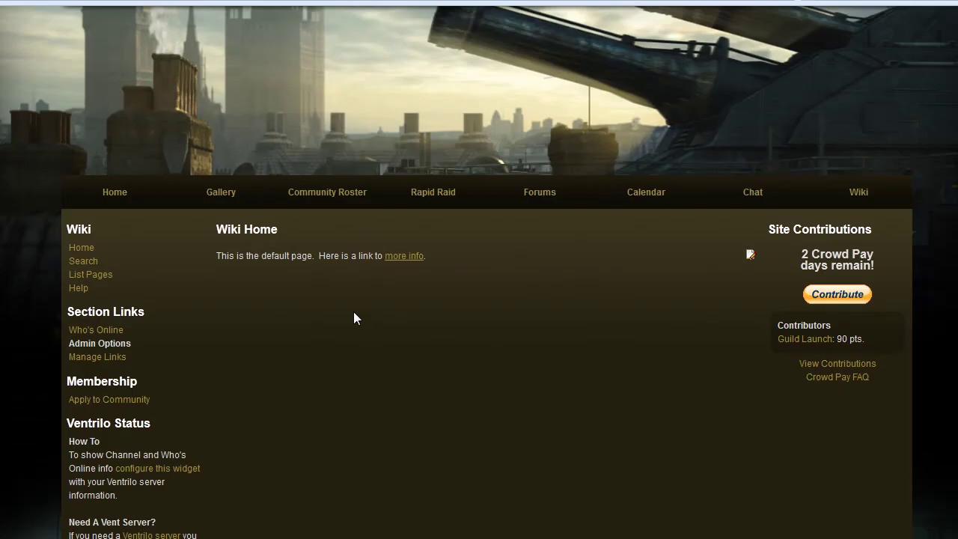
{"action": "scroll", "coordinate": [316, 305], "scroll_direction": "up", "scroll_amount": 2}
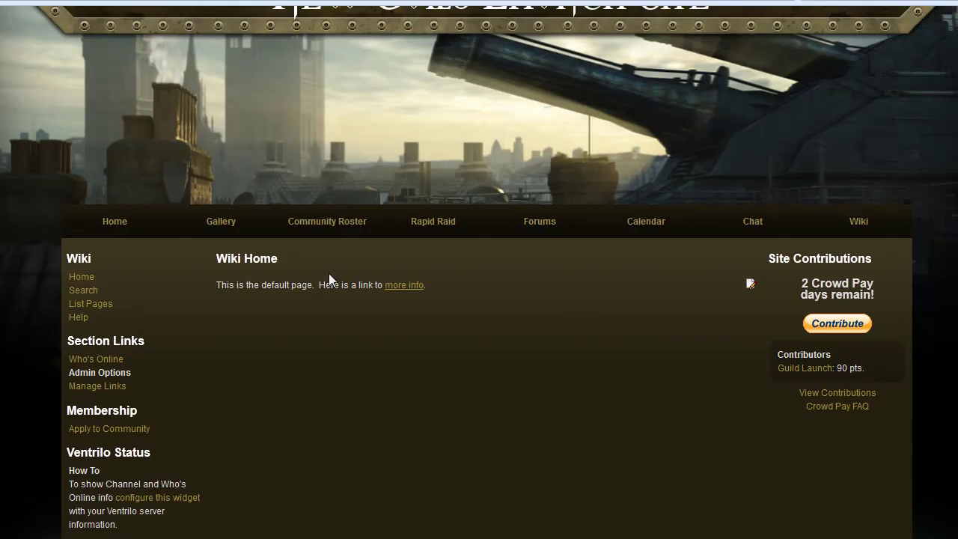
{"action": "scroll", "coordinate": [377, 336], "scroll_direction": "up", "scroll_amount": 1}
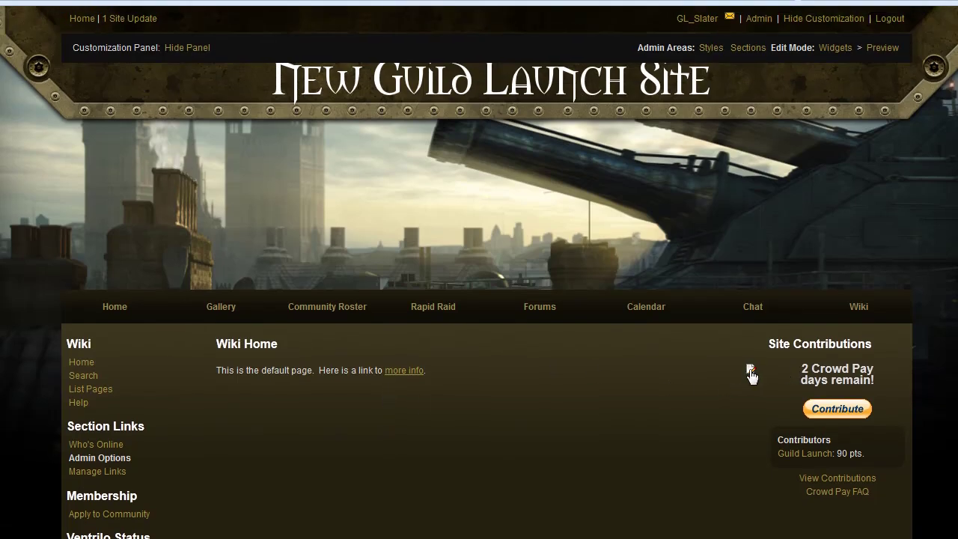
Edit Wiki Home and start a new line with an [[Another link]] wiki link.
{"action": "left_click", "coordinate": [750, 371]}
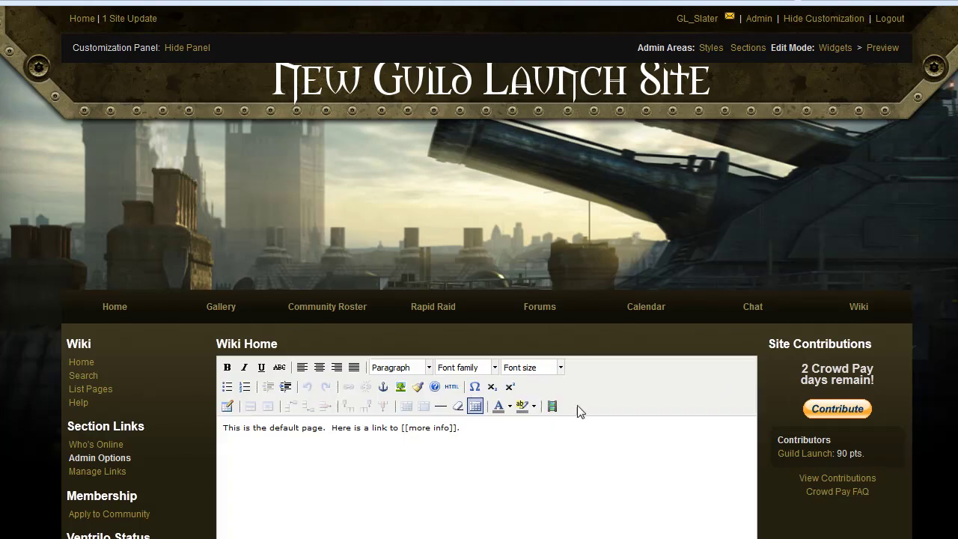
{"action": "key", "text": "Return"}
{"action": "key", "text": "Return"}
{"action": "key", "text": "BackSpace"}
{"action": "type", "text": "[["}
{"action": "type", "text": "Here's "}
{"action": "type", "text": "a"}
{"action": "key", "text": "BackSpace"}
{"action": "key", "text": "BackSpace"}
{"action": "key", "text": "BackSpace"}
{"action": "key", "text": "BackSpace"}
{"action": "key", "text": "BackSpace"}
{"action": "key", "text": "BackSpace"}
{"action": "key", "text": "BackSpace"}
{"action": "key", "text": "BackSpace"}
{"action": "type", "text": "Anorth"}
{"action": "key", "text": "BackSpace"}
{"action": "key", "text": "BackSpace"}
{"action": "key", "text": "BackSpace"}
{"action": "type", "text": "ther link]],."}
{"action": "key", "text": "BackSpace"}
Append 'and [[another]].' to the new line and save Wiki Home.
{"action": "type", "text": "and [[anot"}
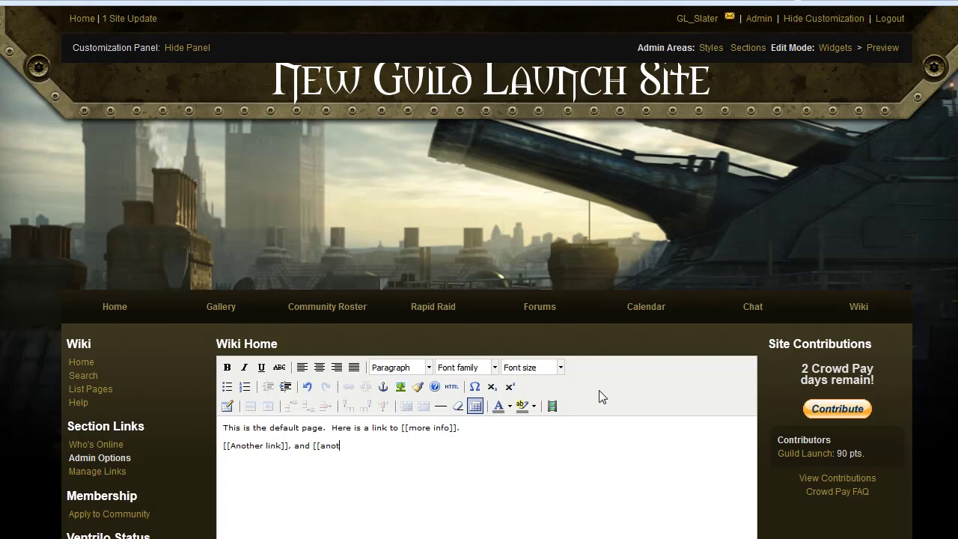
{"action": "type", "text": "her]],"}
{"action": "key", "text": "BackSpace"}
{"action": "key", "text": "BackSpace"}
{"action": "type", "text": "."}
{"action": "scroll", "coordinate": [215, 278], "scroll_direction": "down", "scroll_amount": 5}
{"action": "left_click", "coordinate": [262, 405]}
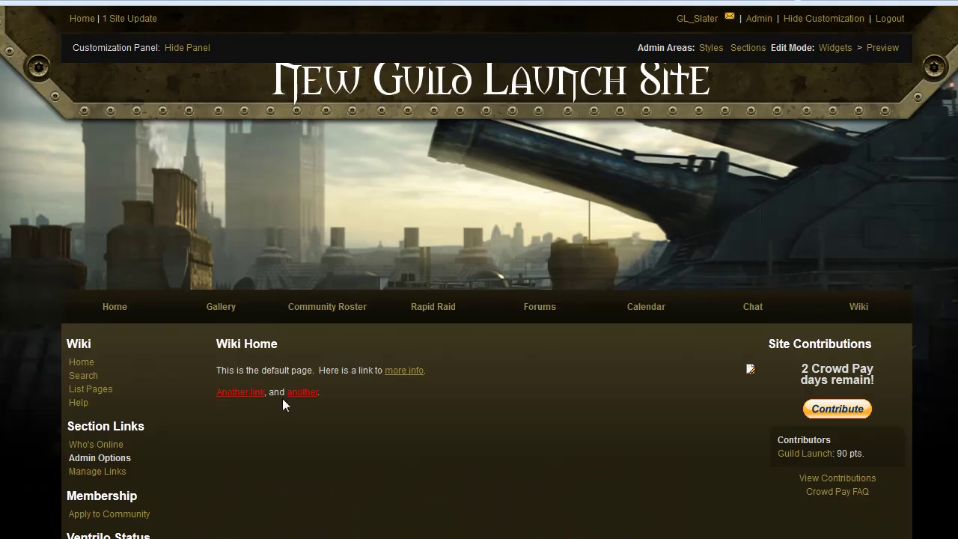
Follow the red 'Another link' link to reach a blank editor for that new page.
{"action": "left_click", "coordinate": [241, 394]}
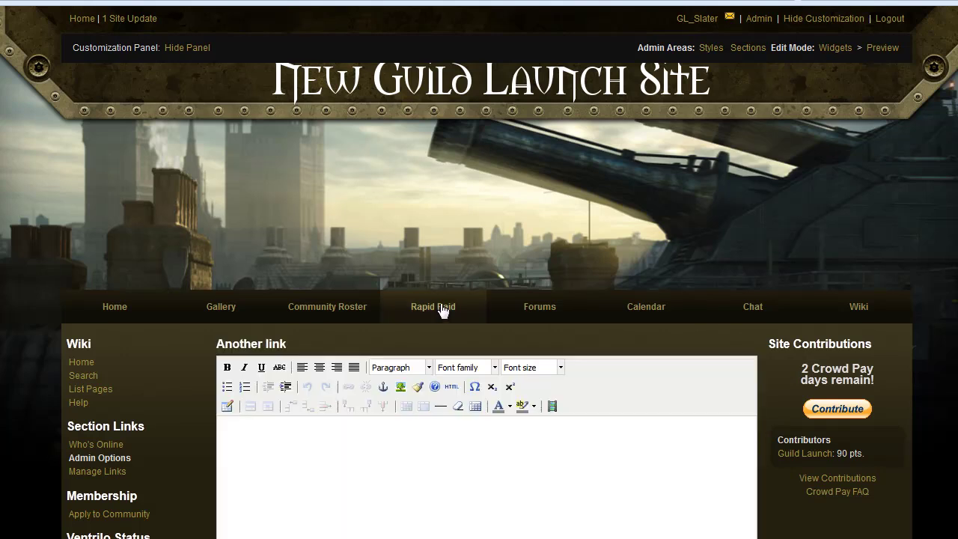
{"action": "scroll", "coordinate": [441, 309], "scroll_direction": "down", "scroll_amount": 3}
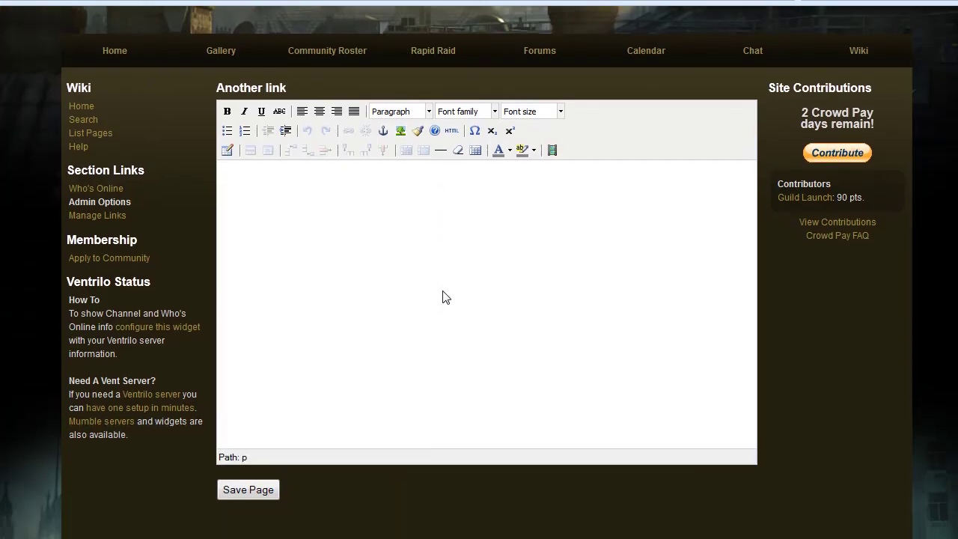